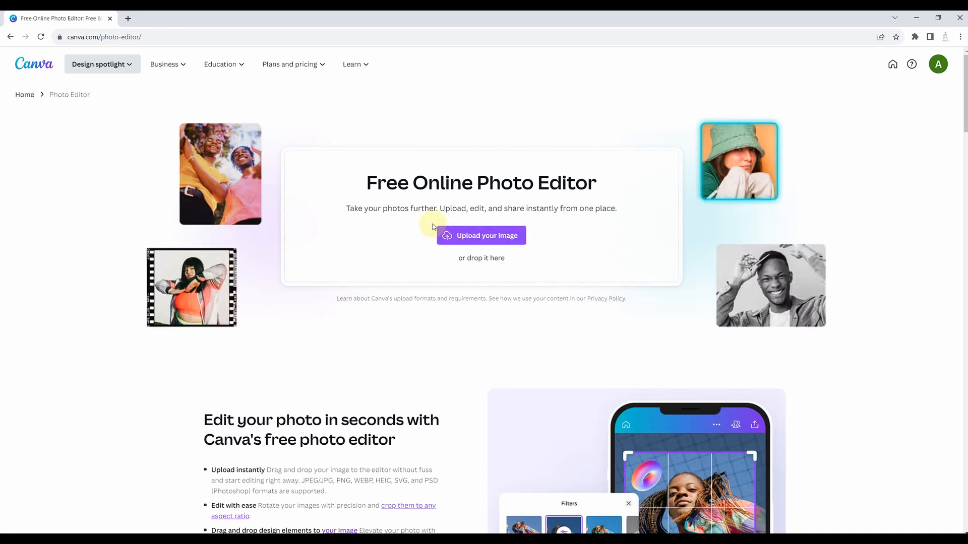
- Upload the teddy-bear bonnet backdrop with the cut-out face opening and open it as a new design
left_click(487, 240)
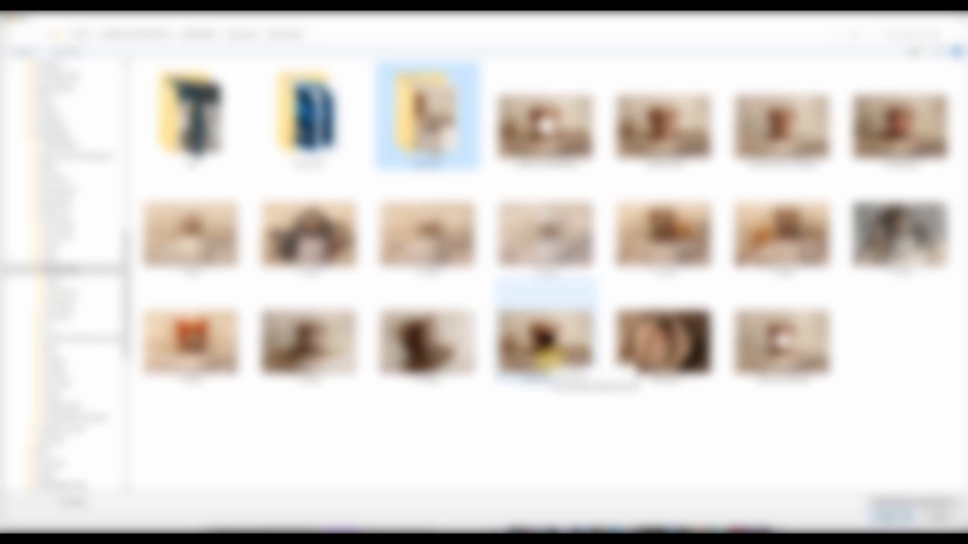
left_click(544, 359)
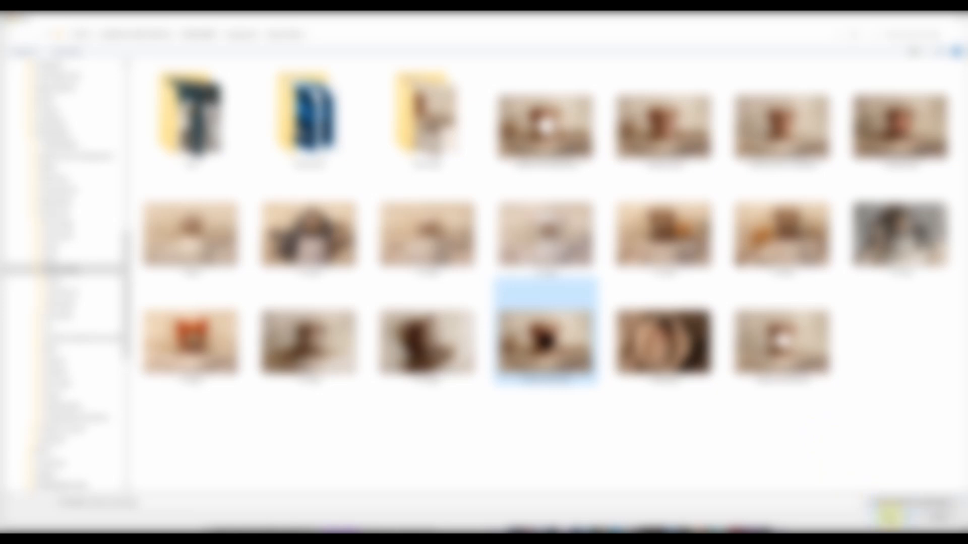
left_click(889, 514)
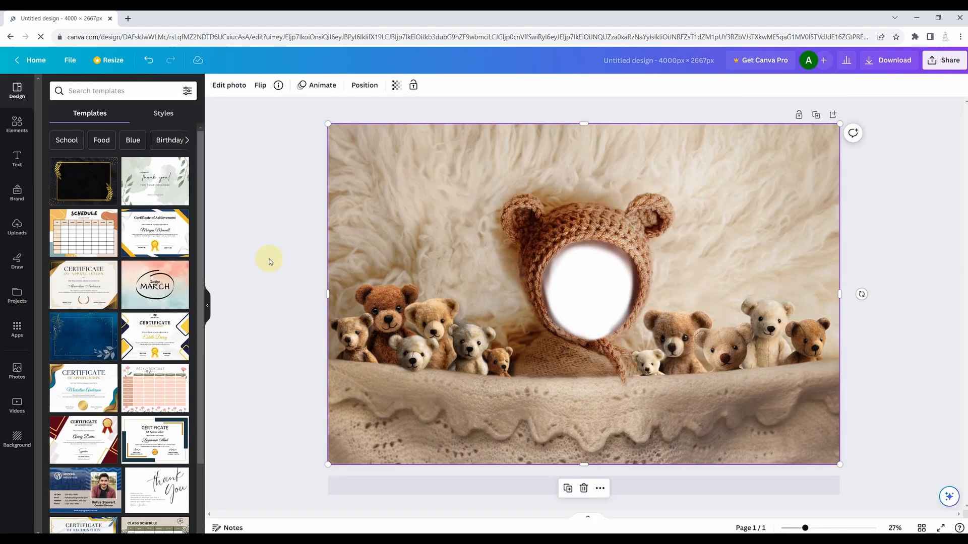
left_click(262, 210)
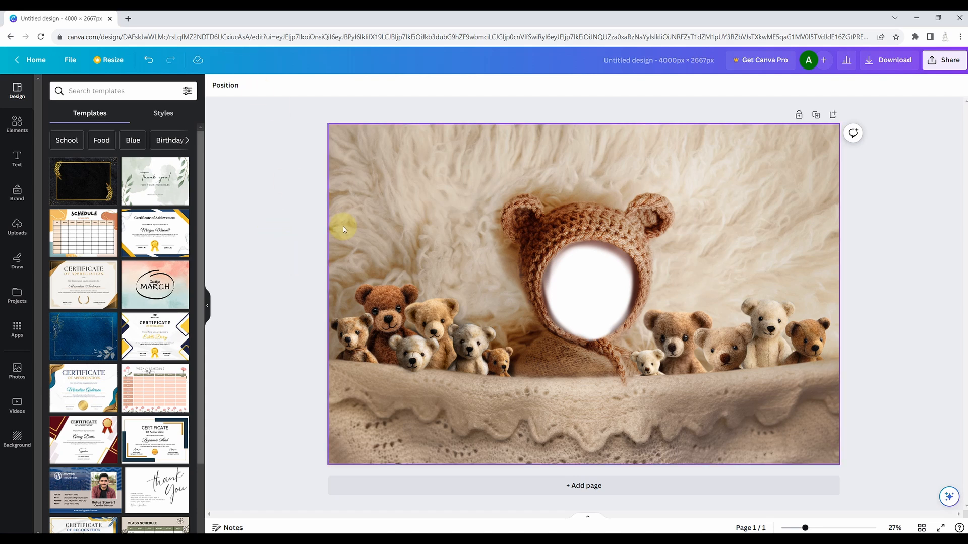
- Add the swaddled newborn photo from the uploads, send it behind the backdrop and move the face into the bonnet opening
left_click(15, 230)
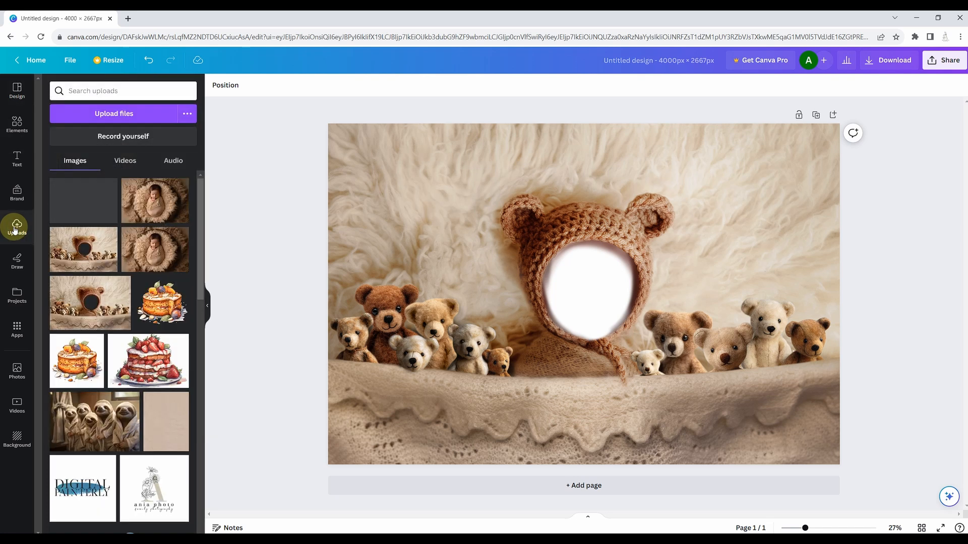
left_click(153, 210)
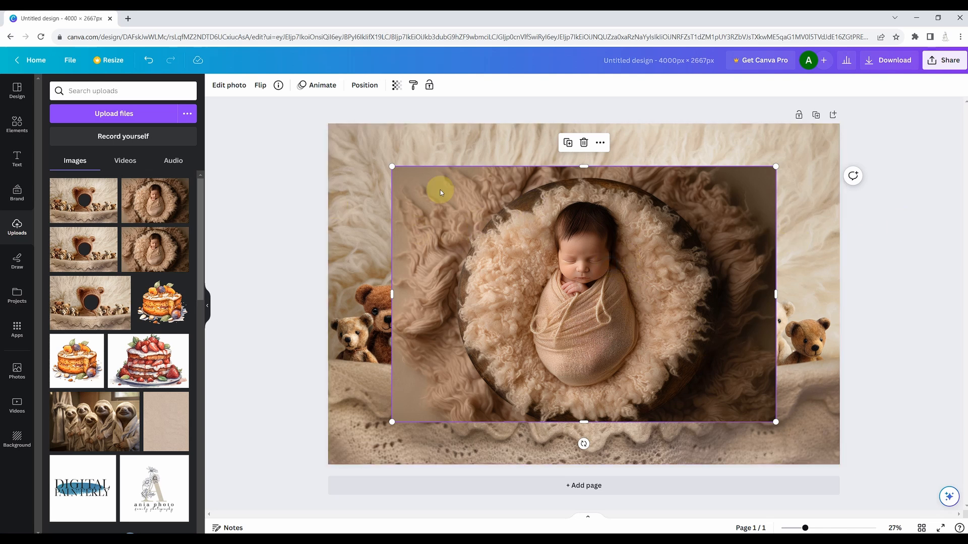
left_click(372, 86)
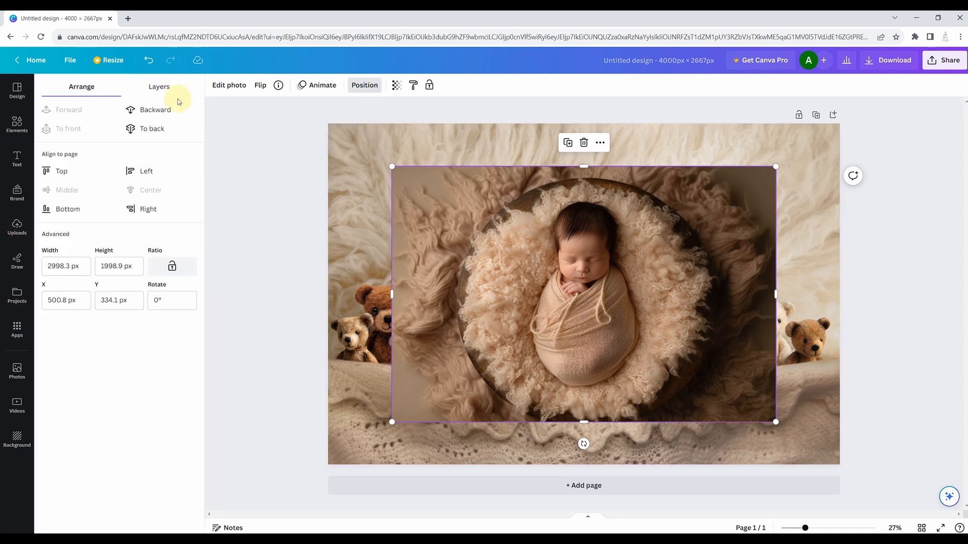
left_click(163, 110)
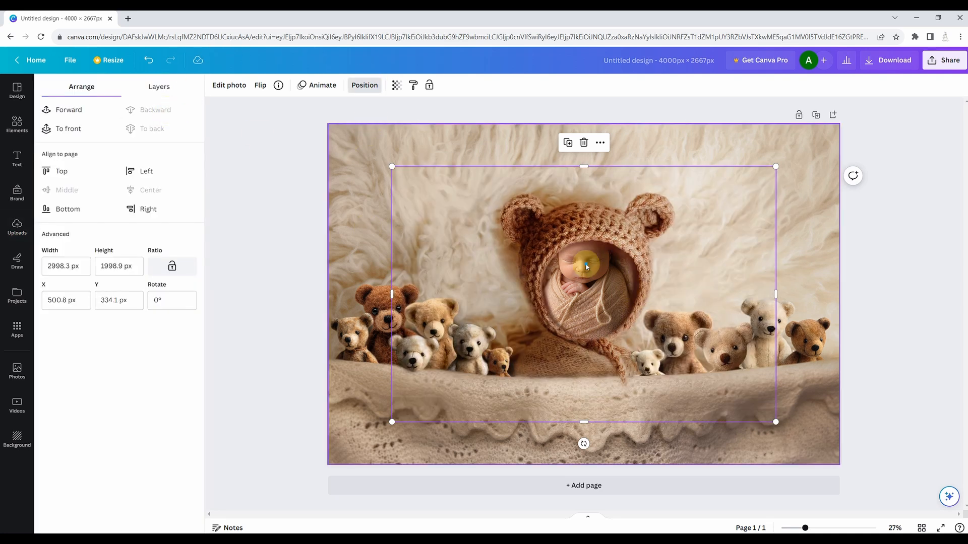
left_click_drag(584, 201, 587, 287)
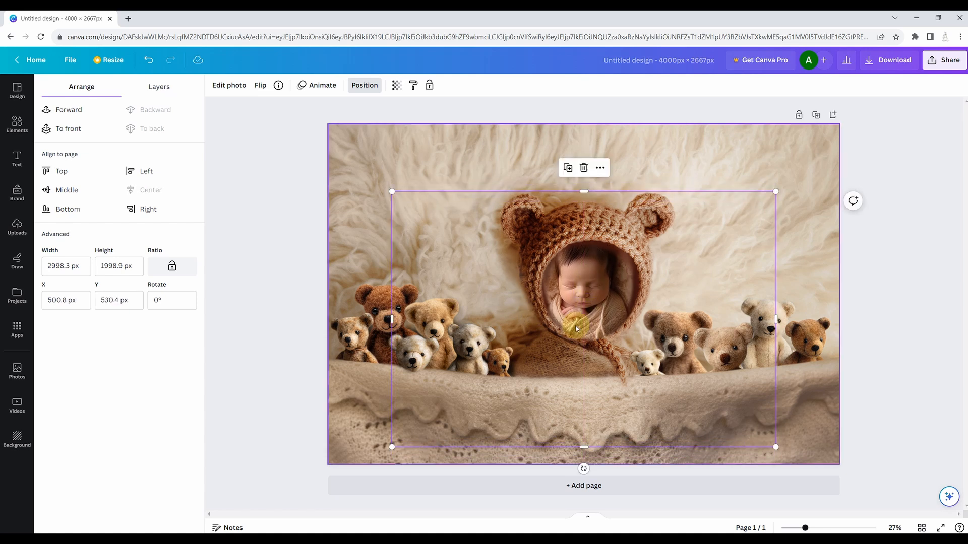
- Lock the teddy-bear bonnet backdrop in place
left_click(335, 146)
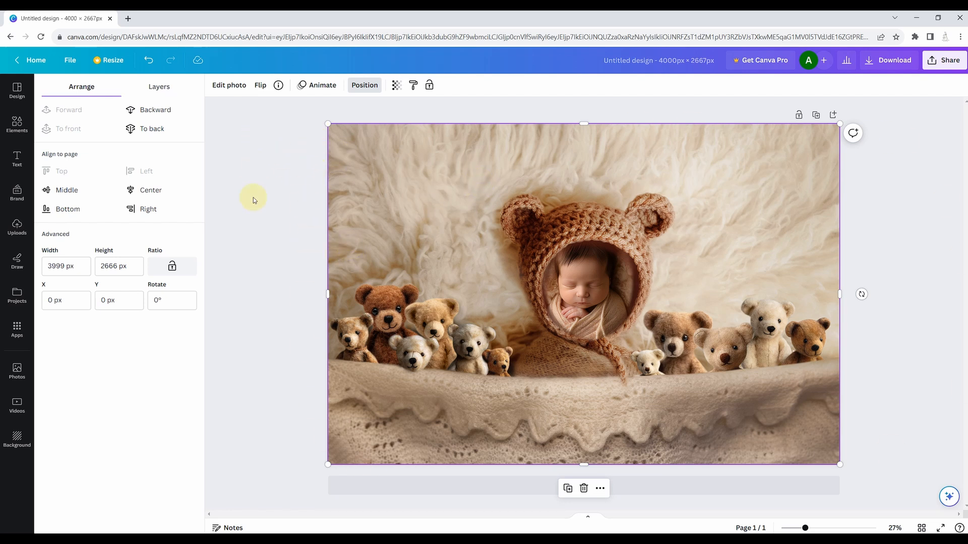
left_click(429, 87)
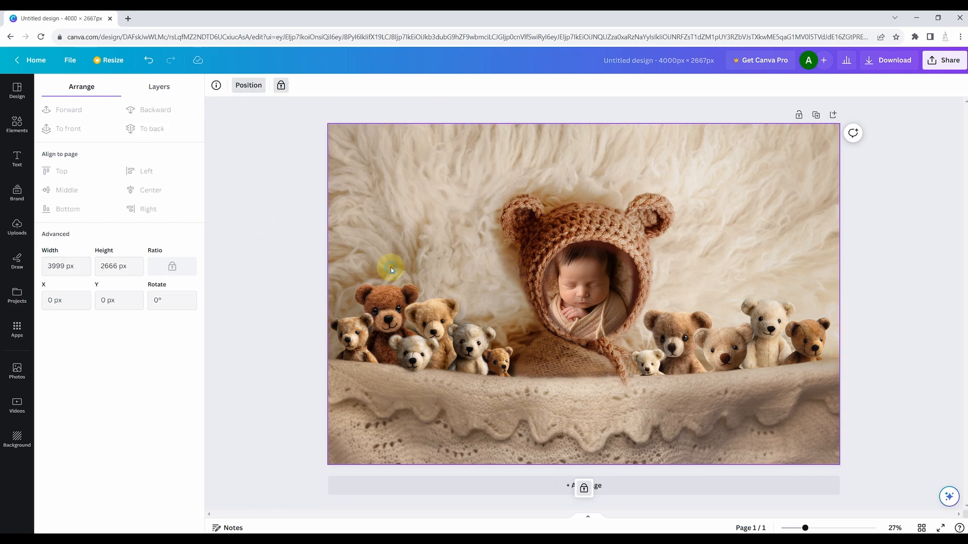
- Enlarge the newborn photo proportionally and reposition it so the baby's face fills the bonnet opening
left_click_drag(583, 287, 576, 257)
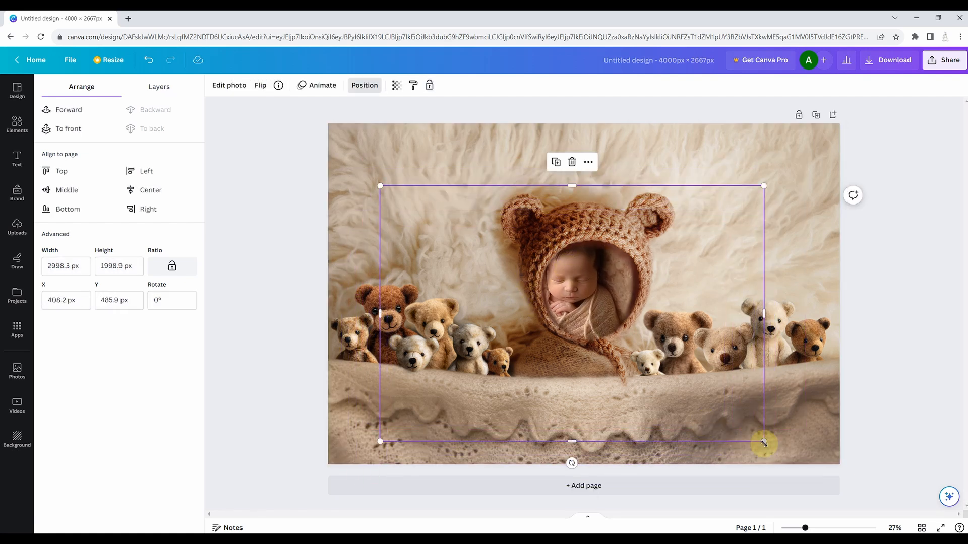
left_click_drag(765, 443, 895, 527)
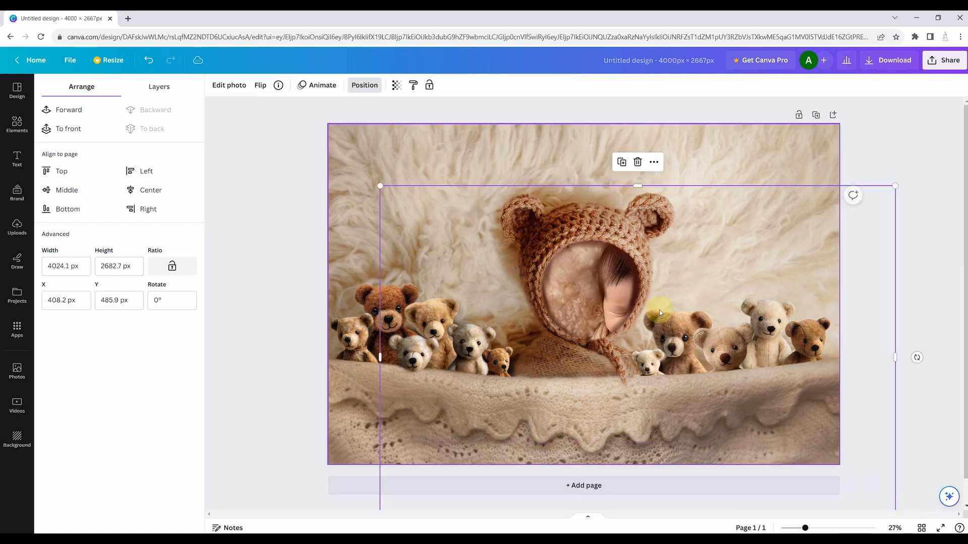
left_click_drag(616, 292, 566, 286)
left_click_drag(585, 184, 589, 133)
mouse_move(612, 292)
left_mouse_down()
mouse_move(611, 312)
mouse_move(598, 302)
left_mouse_up()
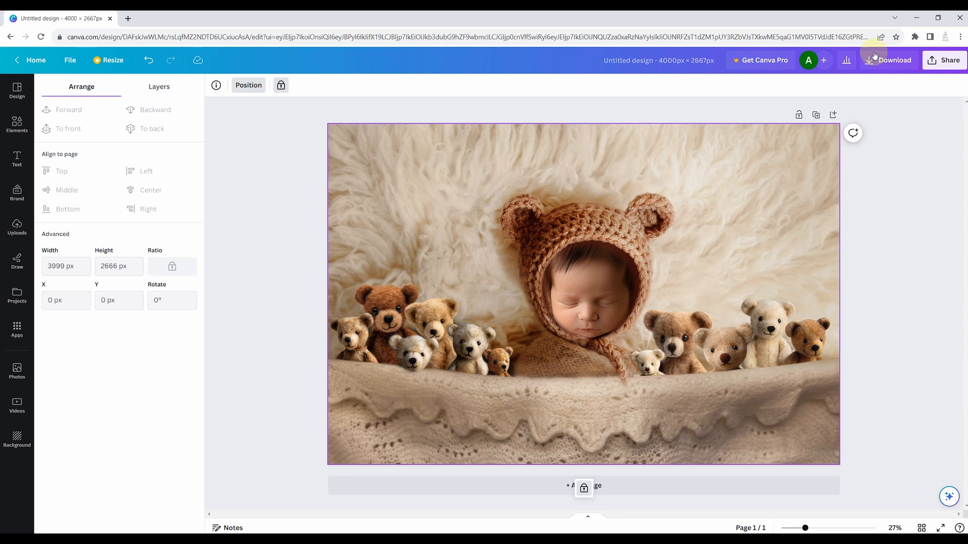
- Select the newborn photo's layer beneath the locked backdrop and flip it horizontally
left_click(579, 293)
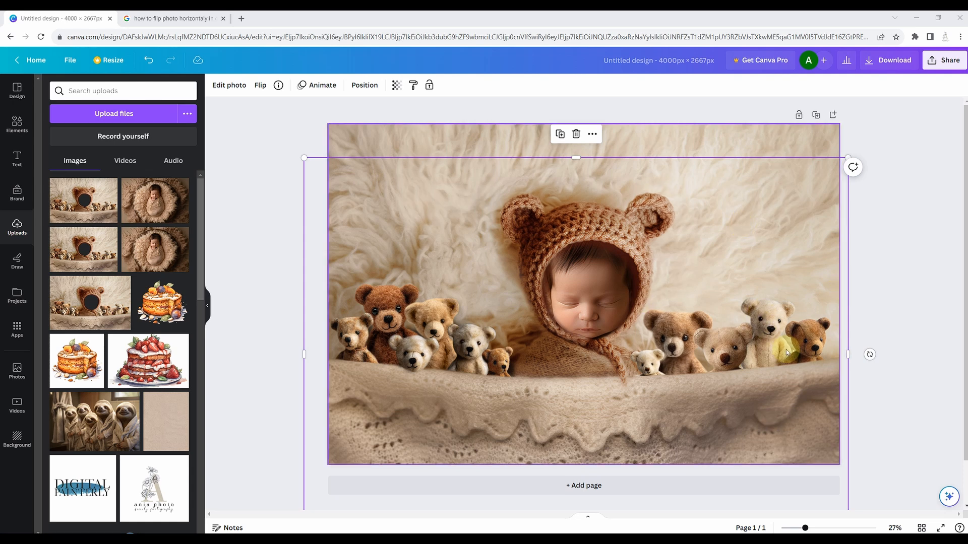
left_click(219, 99)
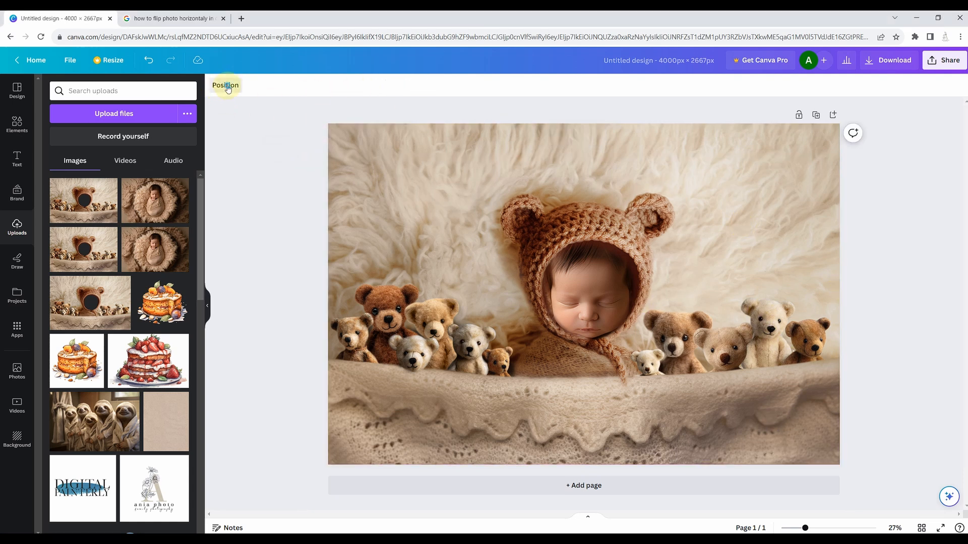
left_click(226, 86)
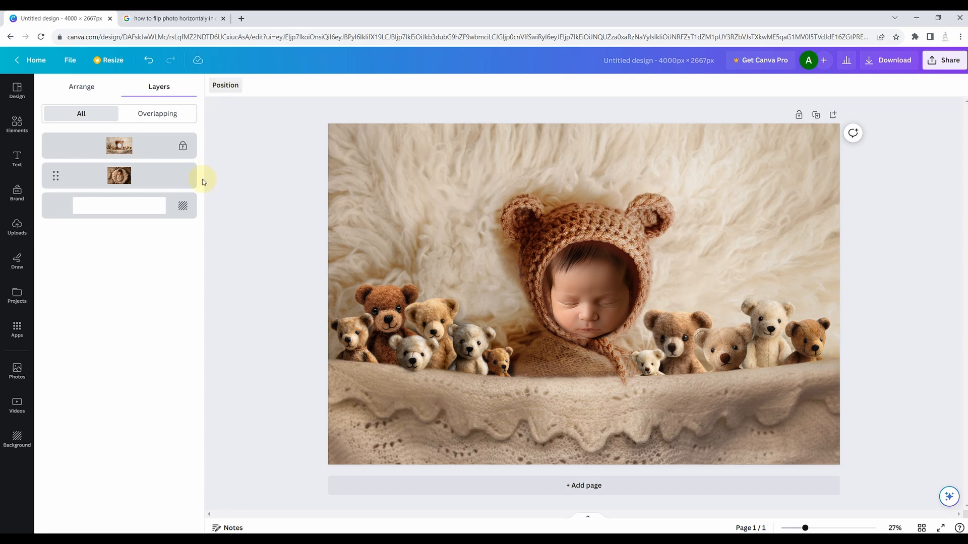
left_click(166, 175)
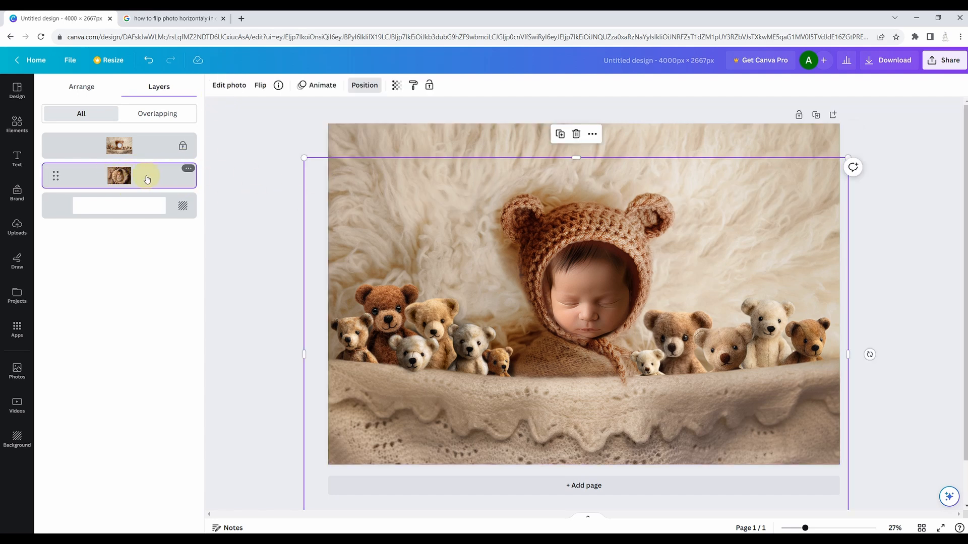
left_click(260, 86)
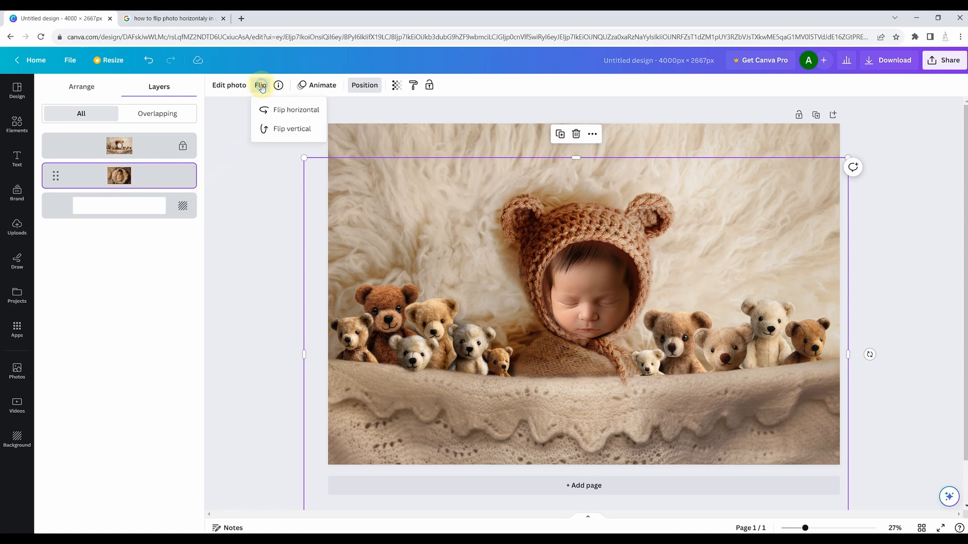
left_click(277, 109)
- Fine-tune the flipped newborn photo's position so the face sits centred in the bonnet opening, and deselect it
left_click_drag(596, 306, 616, 296)
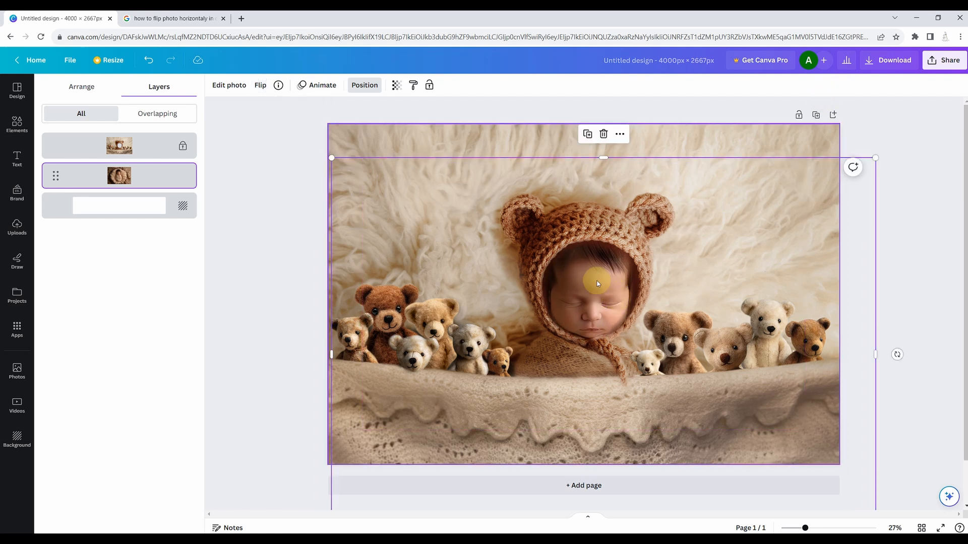
left_click_drag(606, 159, 607, 149)
left_click_drag(600, 285, 603, 287)
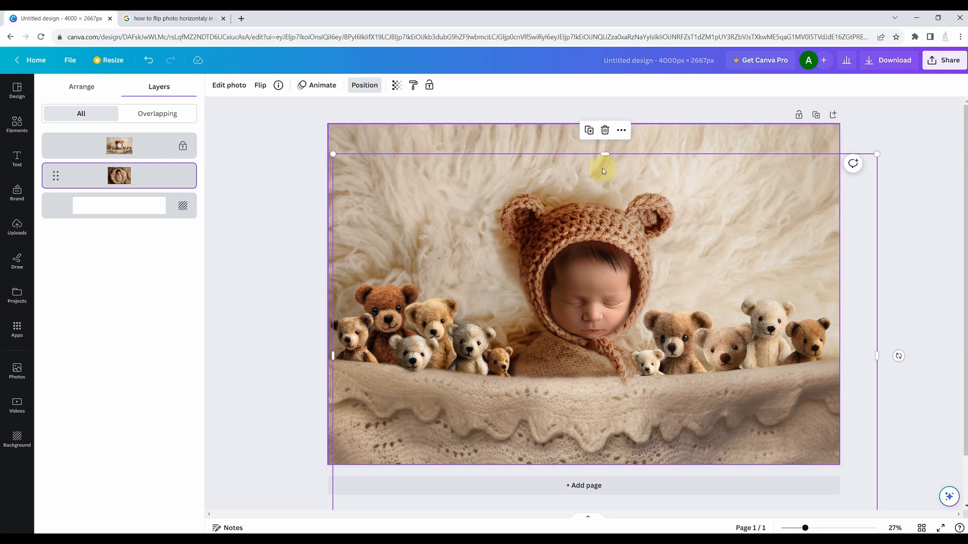
left_click_drag(607, 155, 607, 140)
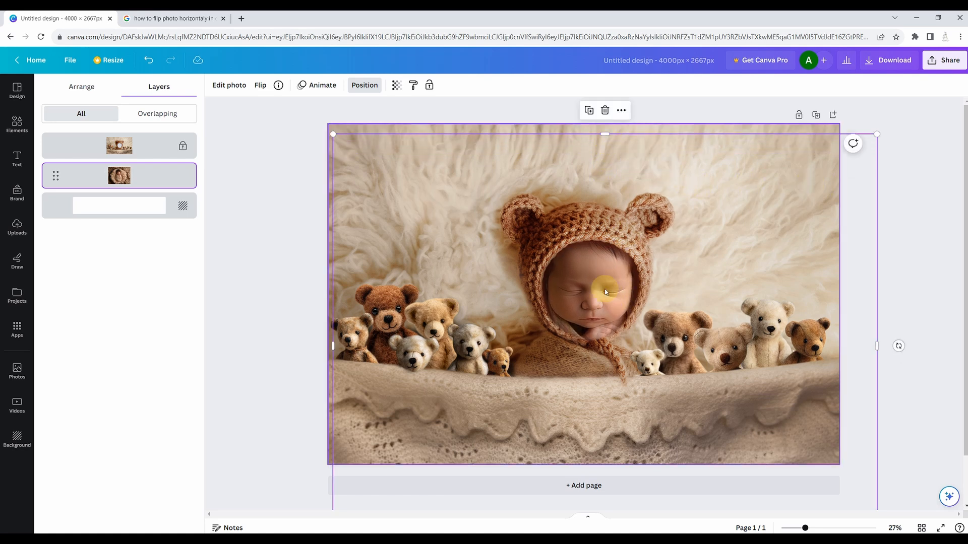
left_click_drag(605, 288, 604, 302)
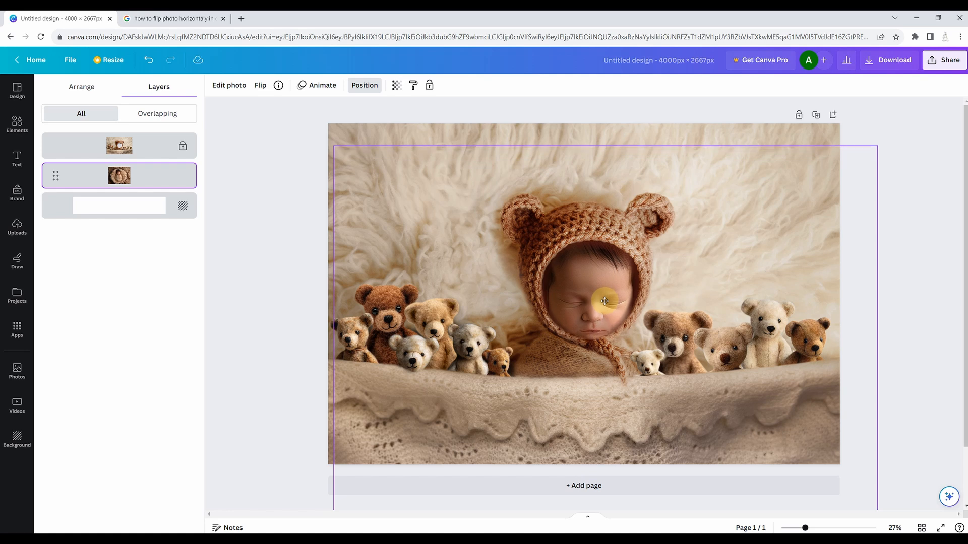
left_click_drag(605, 301, 604, 301)
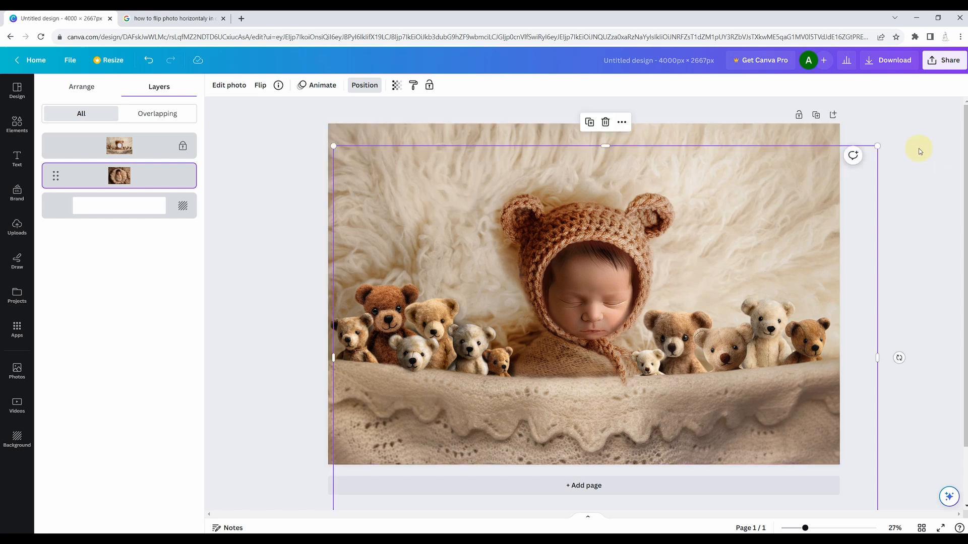
left_click(915, 150)
left_click(325, 208)
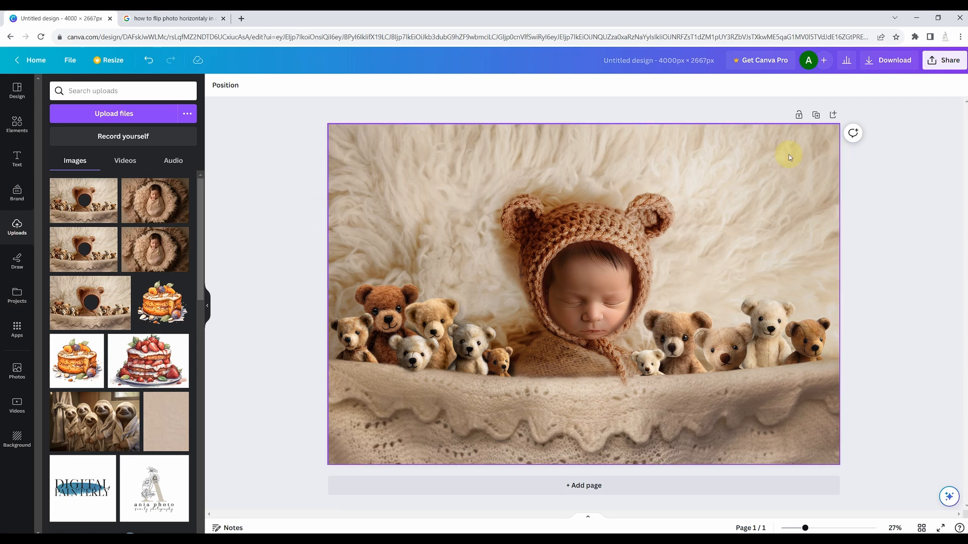
- Download the finished composite as a JPG file
left_click(902, 66)
left_click(851, 126)
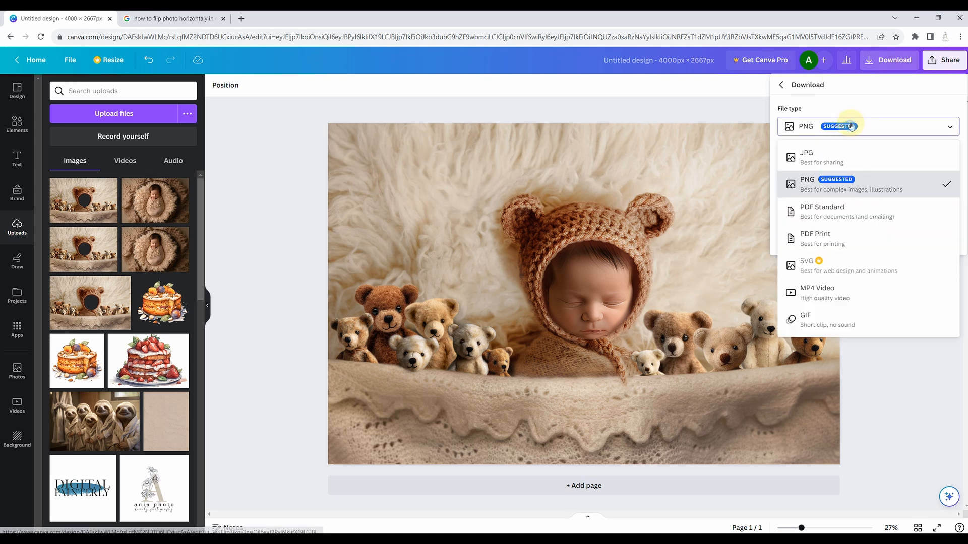
left_click(816, 159)
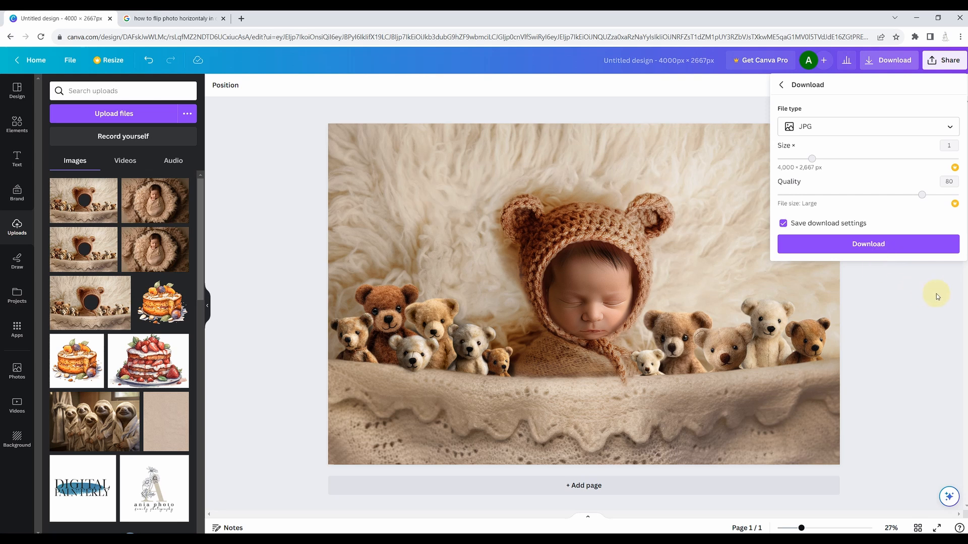
left_click(902, 244)
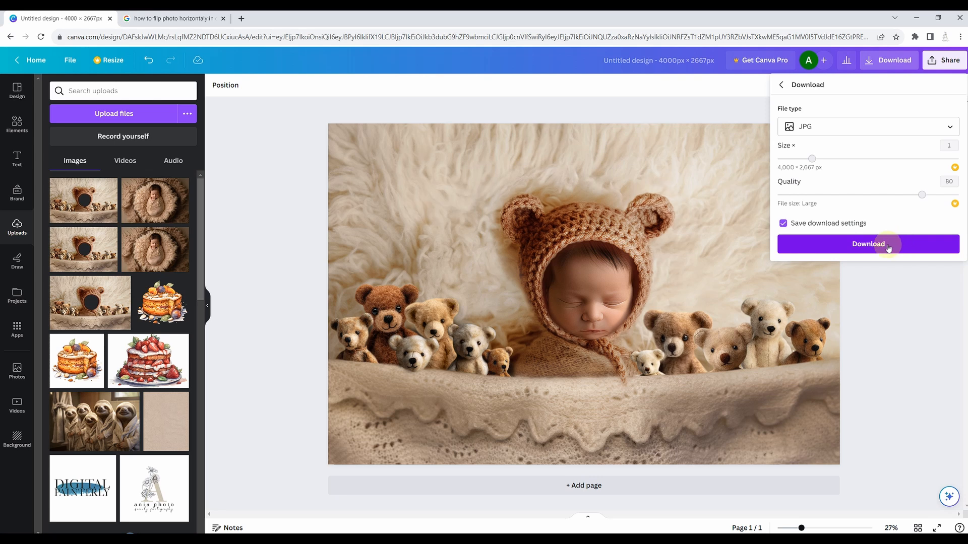